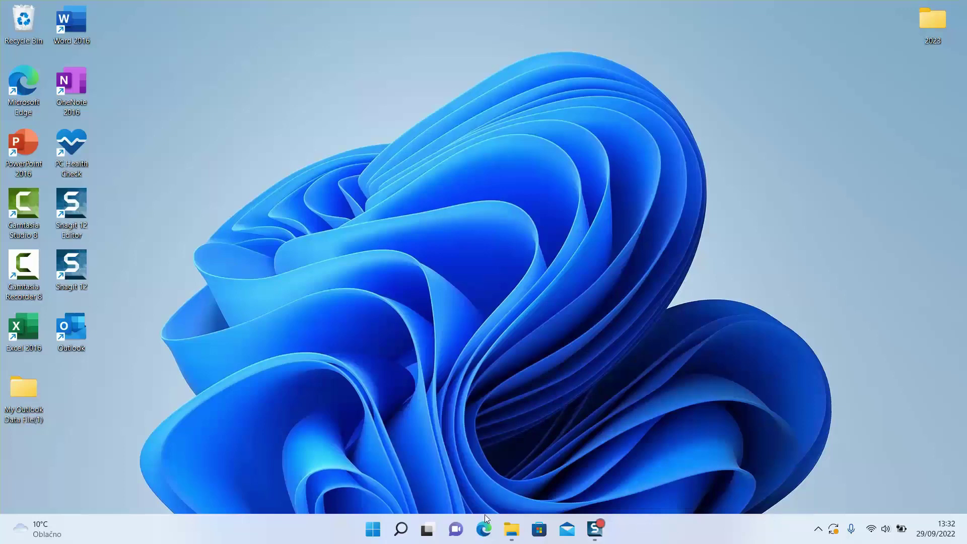
Search Bing in Edge for 'dowlnoad windows 11' and scroll through the results
left_click(484, 528)
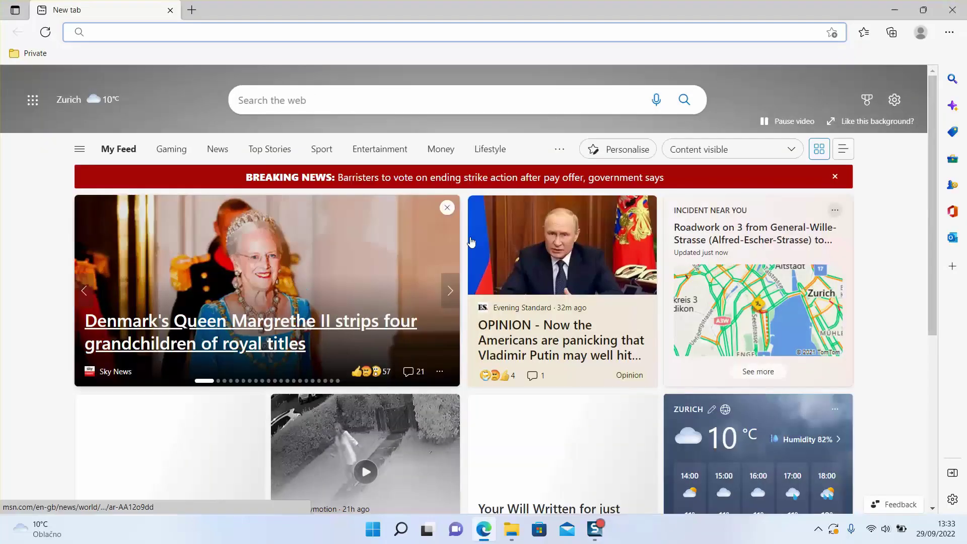
type("dowlnoad windows 11")
key("Return")
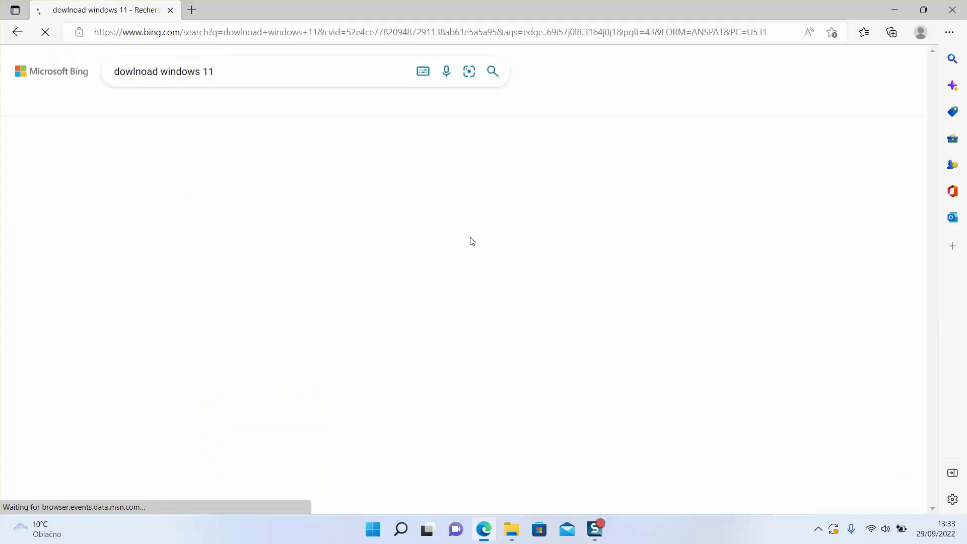
left_click_drag(930, 132, 950, 264)
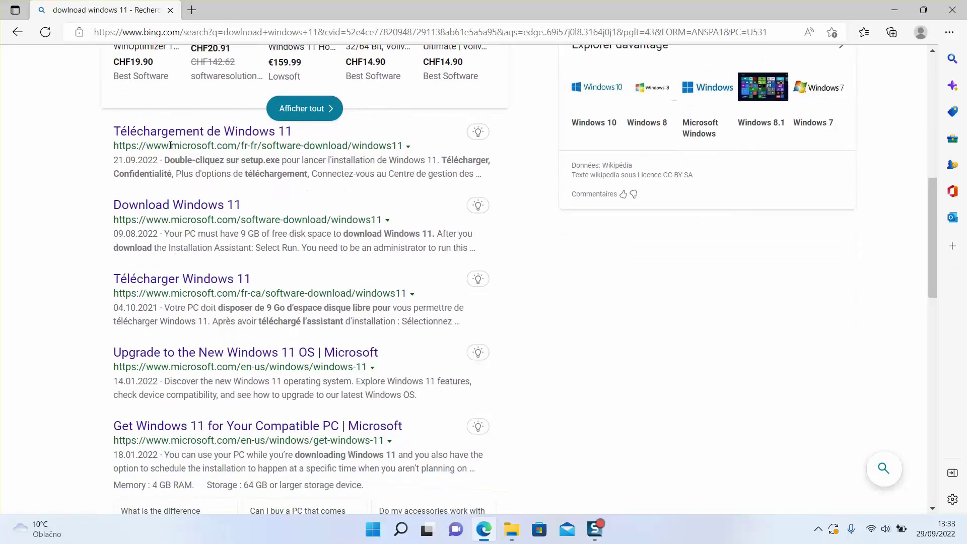
Download the media creation tool from the installation media section of Microsoft's Windows 11 page
left_click(229, 132)
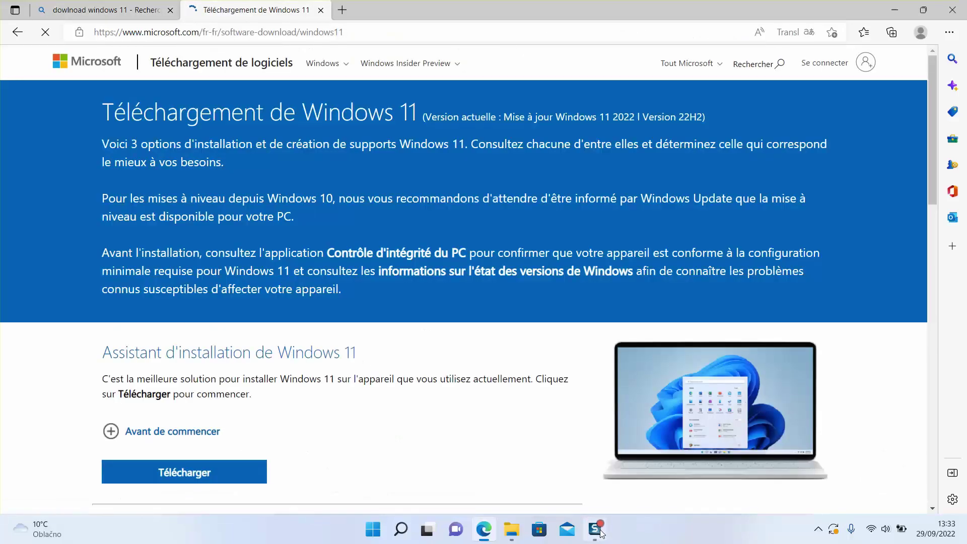
scroll(937, 223, "down", 5)
mouse_move(929, 226)
left_mouse_down()
mouse_move(925, 147)
mouse_move(919, 239)
mouse_move(924, 219)
left_mouse_up()
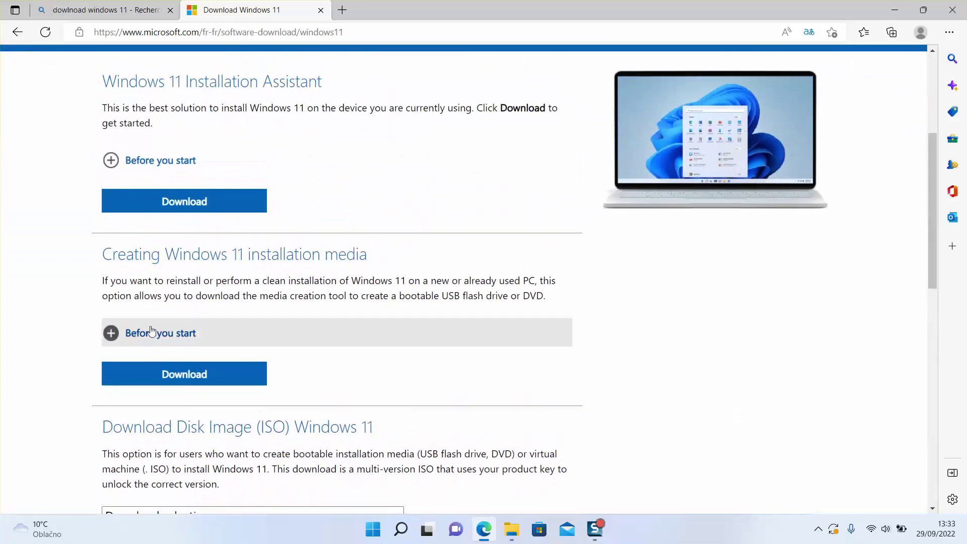
left_click_drag(362, 257, 135, 257)
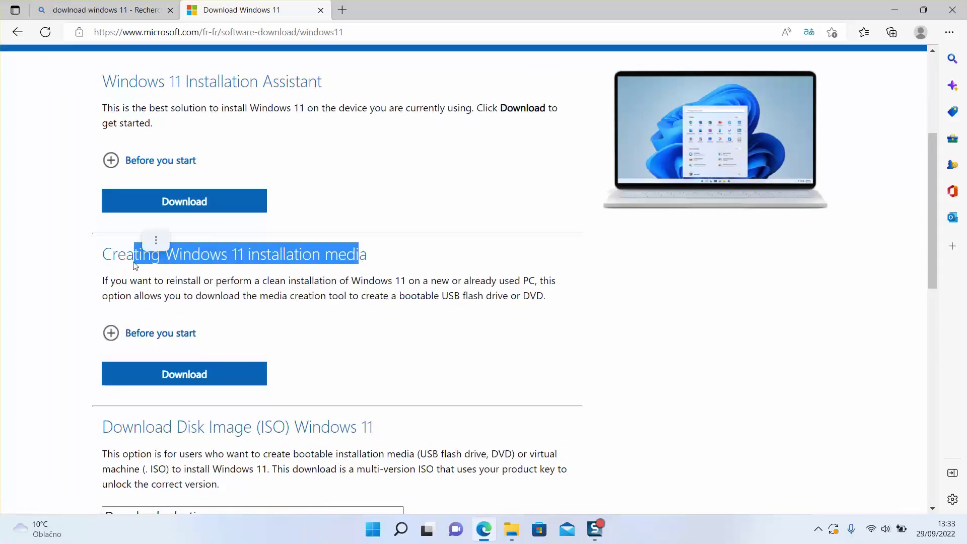
left_click(154, 381)
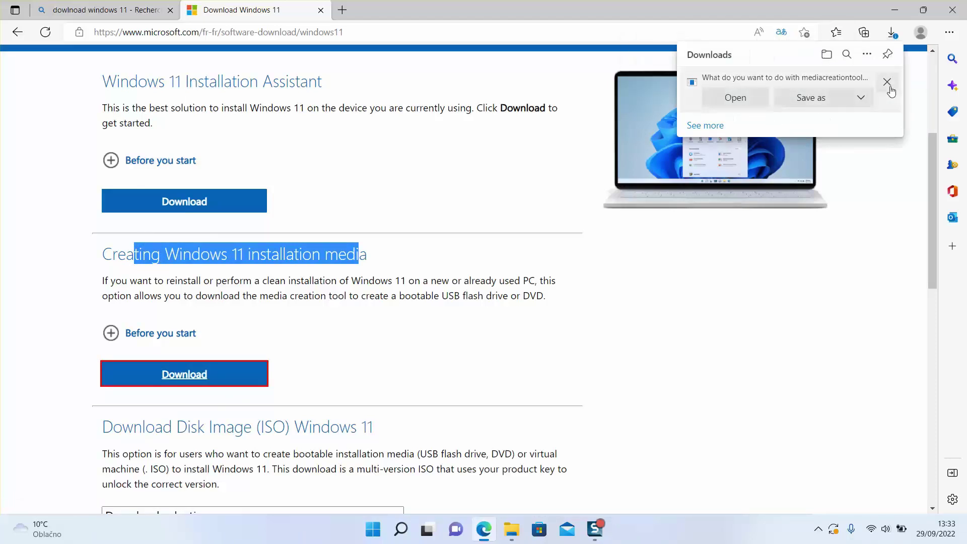
Dismiss the download prompt and open the Downloads folder in File Explorer
left_click(889, 86)
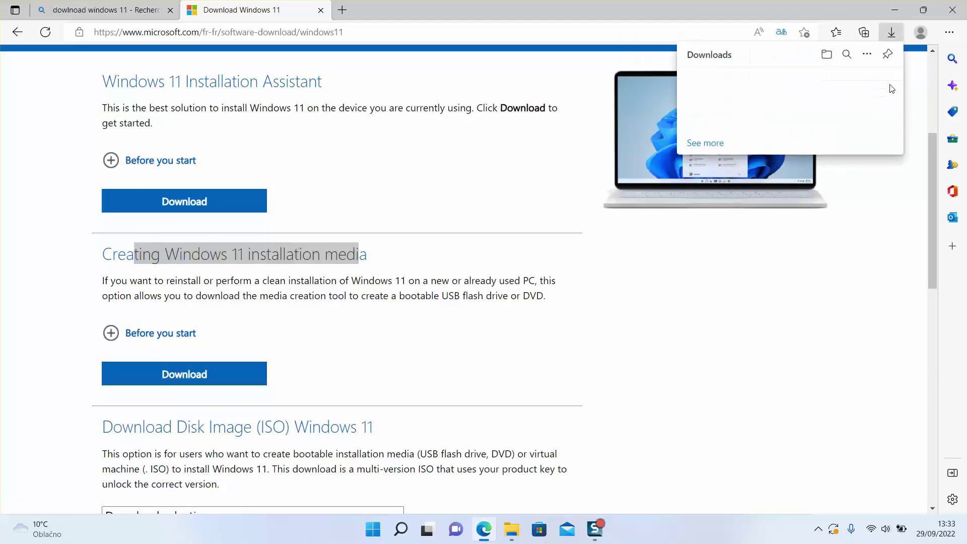
left_click(856, 218)
key("super+e")
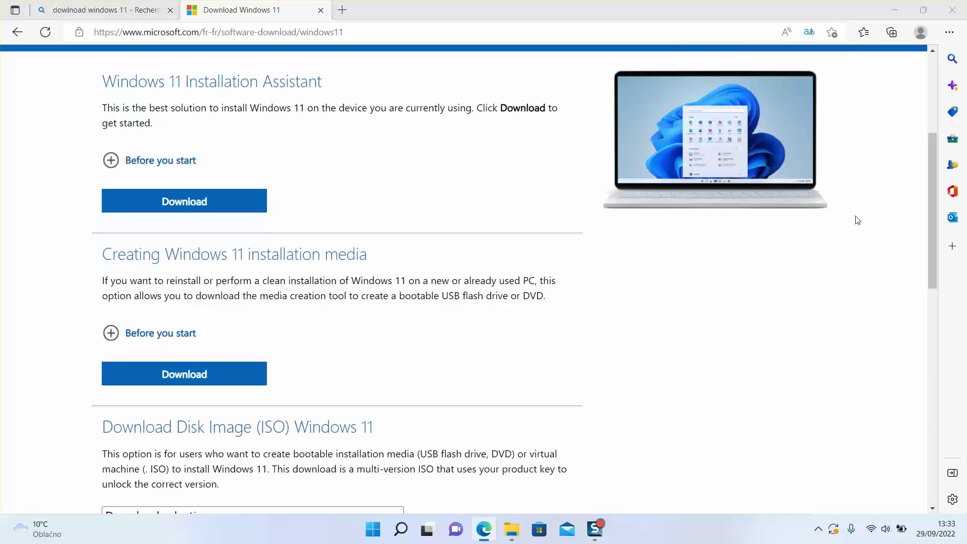
left_click(69, 128)
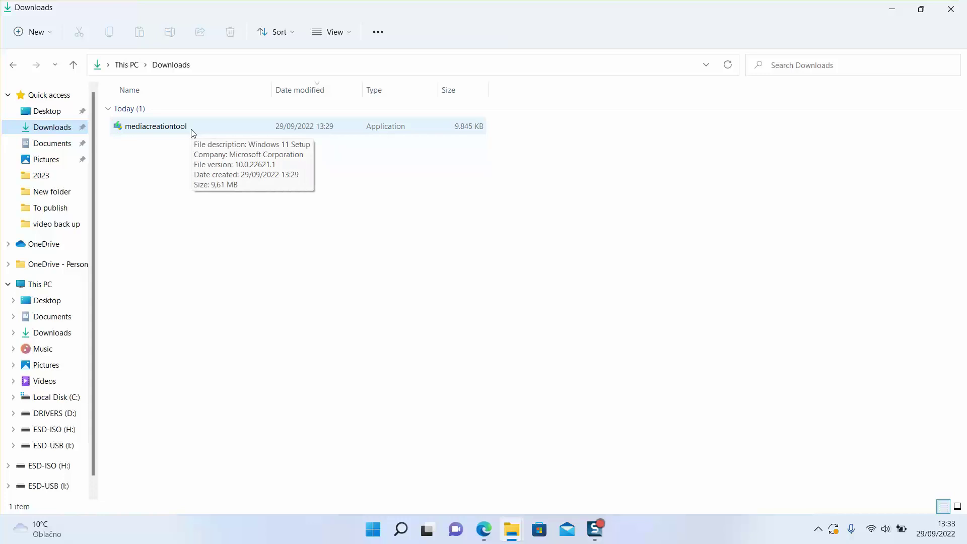
Select the mediacreationtool file in the Downloads folder
left_click(192, 132)
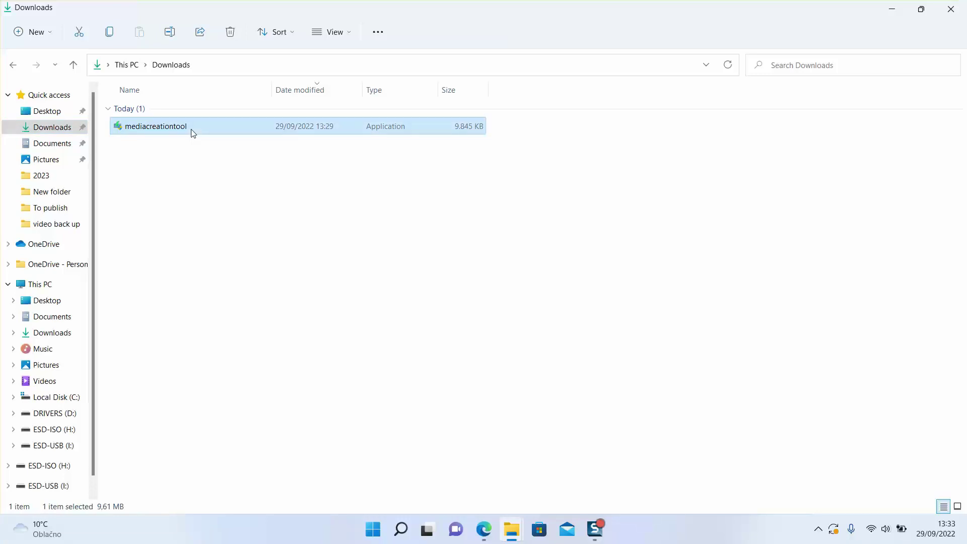
Launch mediacreationtool, read through the license terms and accept them
double_click(193, 133)
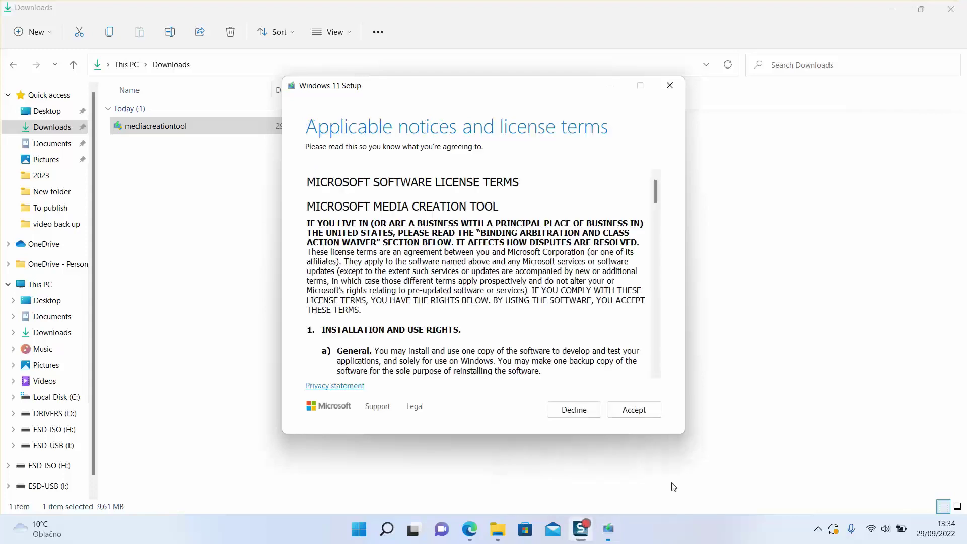
left_click_drag(655, 194, 669, 368)
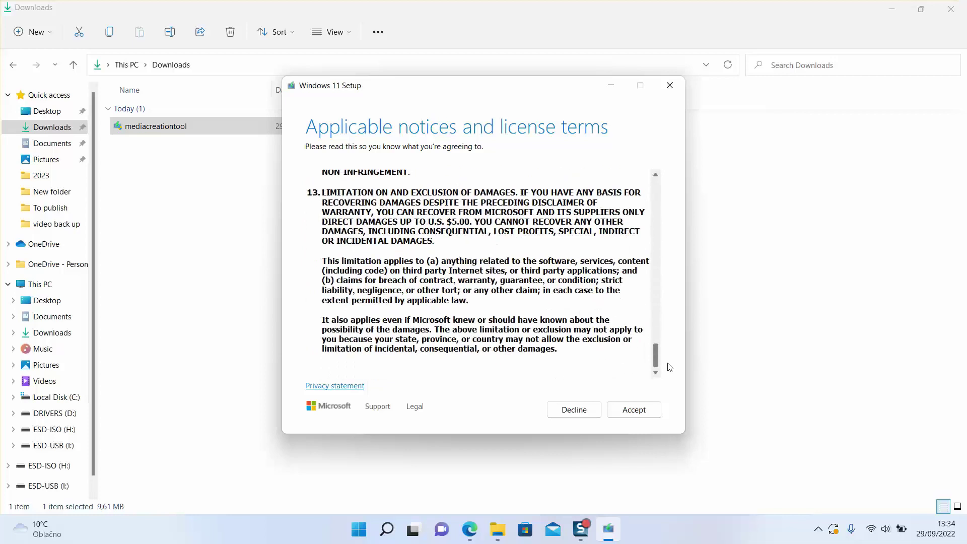
left_click(634, 410)
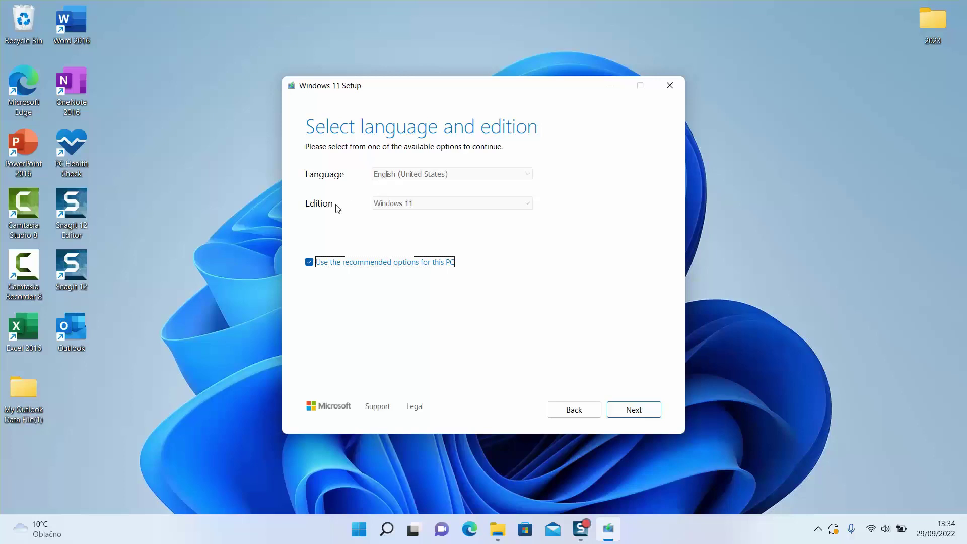
Untick recommended options, keep English (United States) and Windows 11, and continue
left_click(309, 262)
left_click(309, 262)
left_click(309, 263)
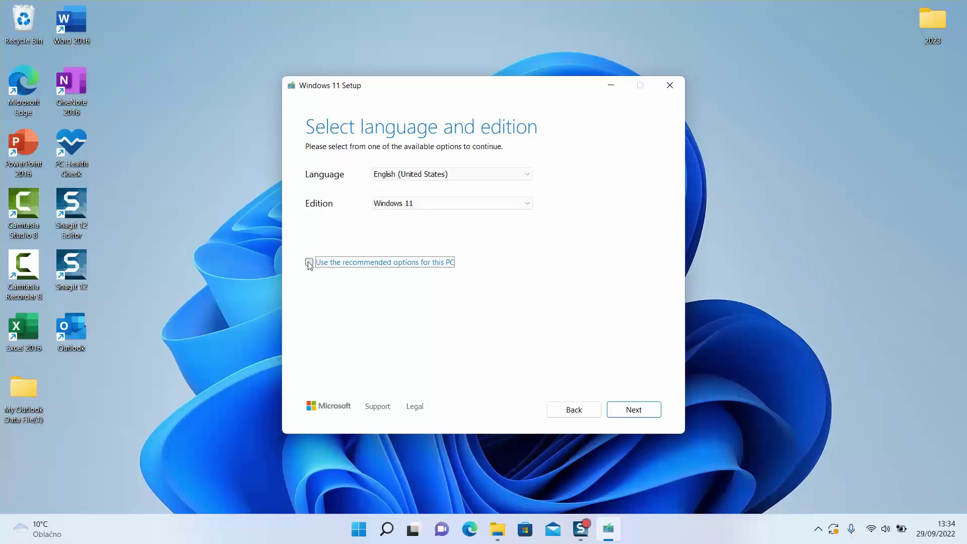
left_click(457, 175)
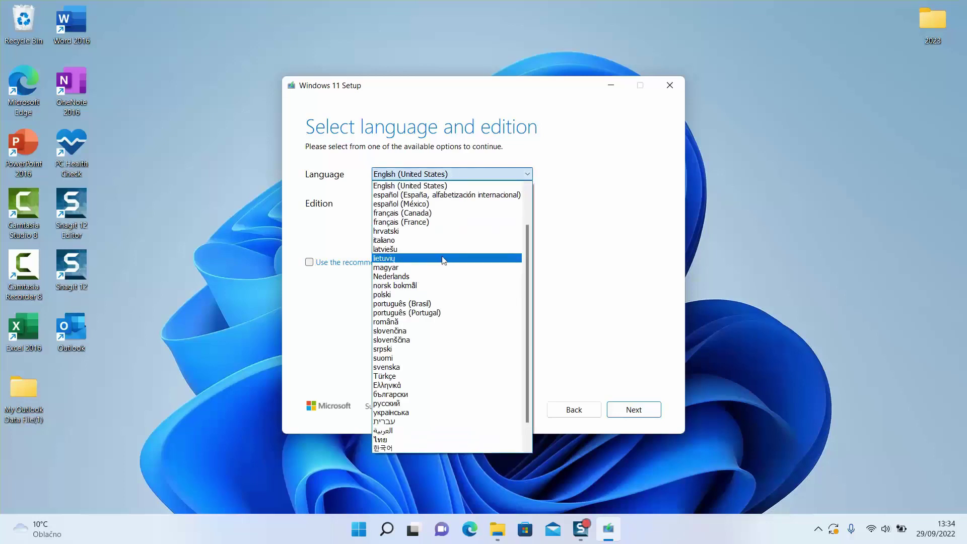
left_click(633, 267)
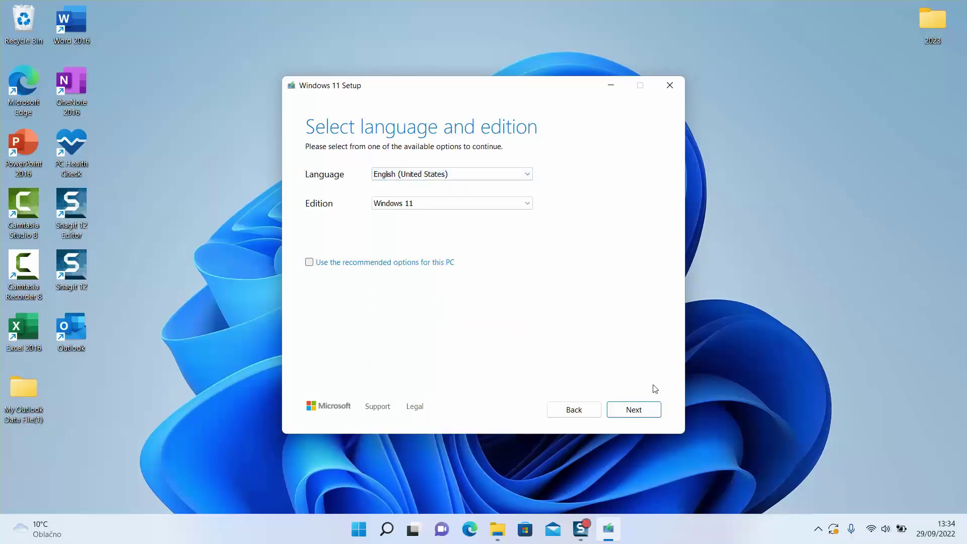
left_click(636, 418)
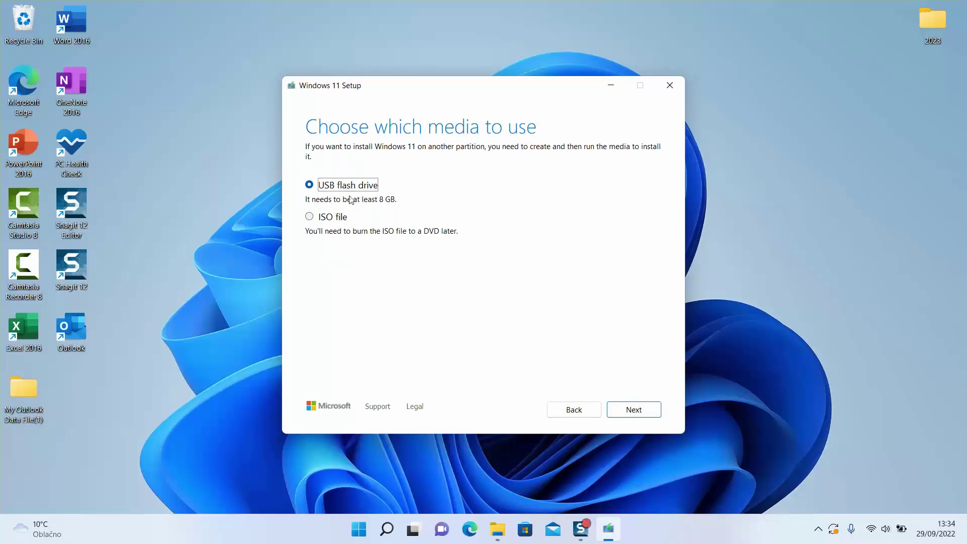
Write Windows 11 to the ESD-USB (I:) flash drive and finish the tool
left_click(634, 410)
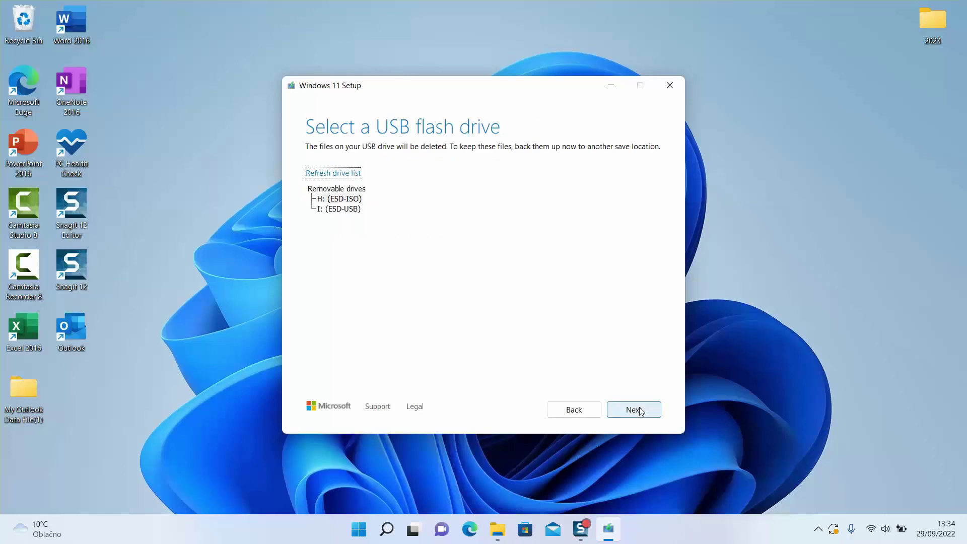
left_click(346, 209)
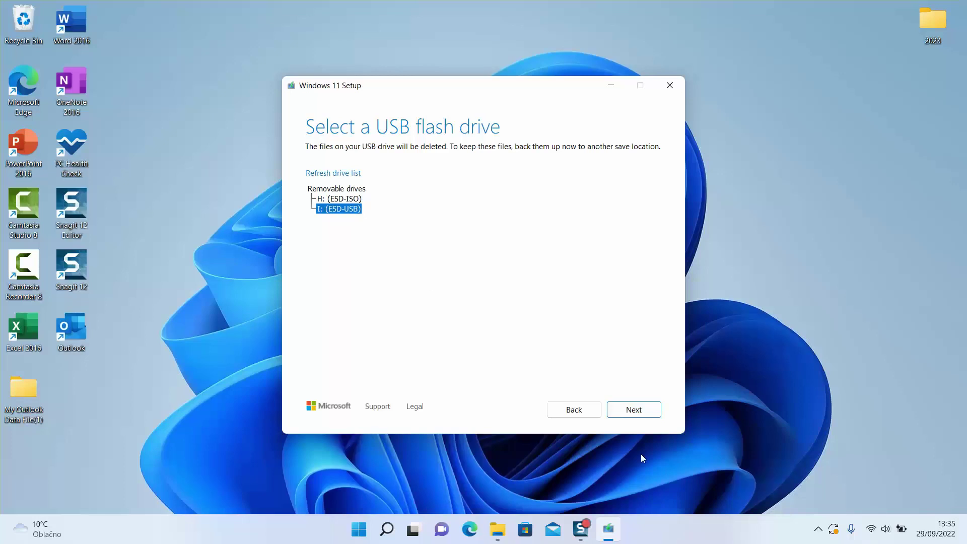
left_click(631, 410)
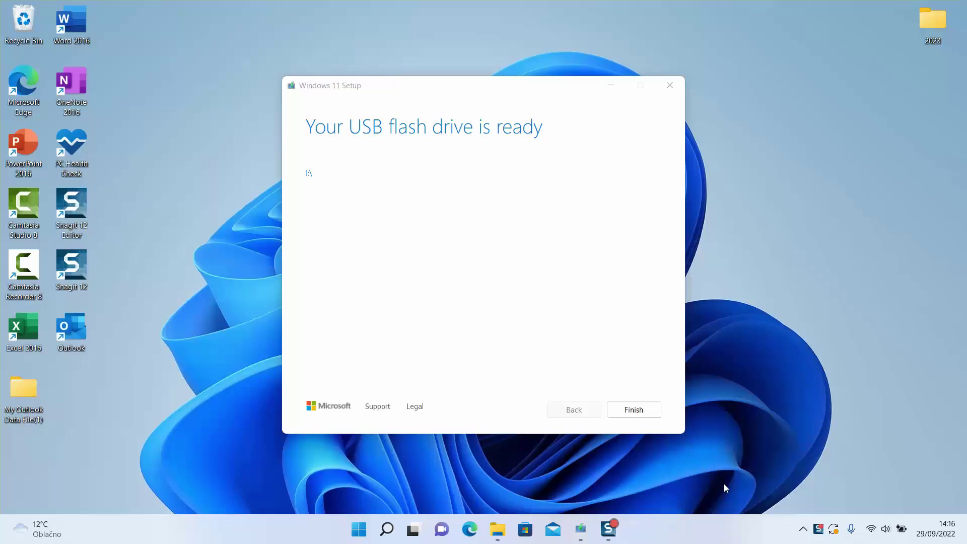
left_click(632, 416)
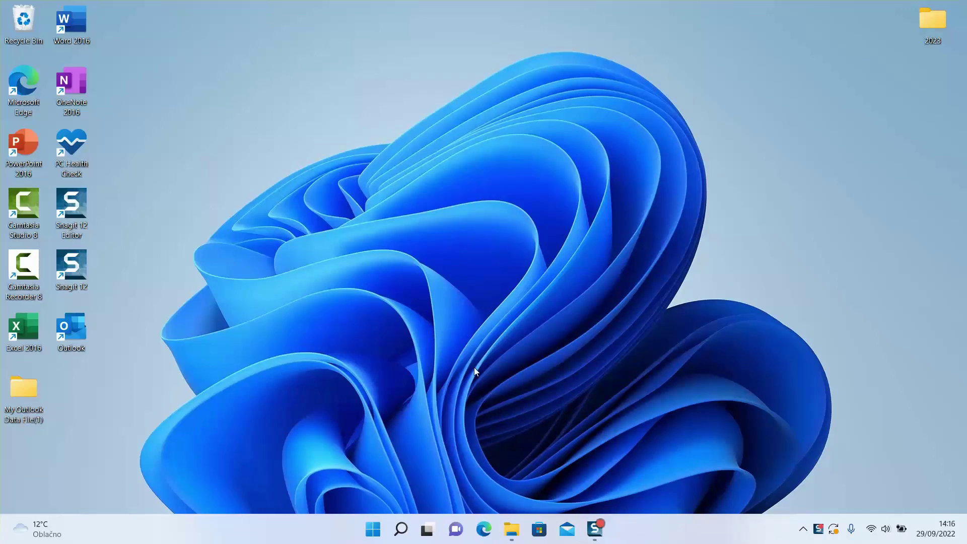
Open the ESD-USB (I:) drive from This PC in File Explorer
key("super+e")
left_click(57, 285)
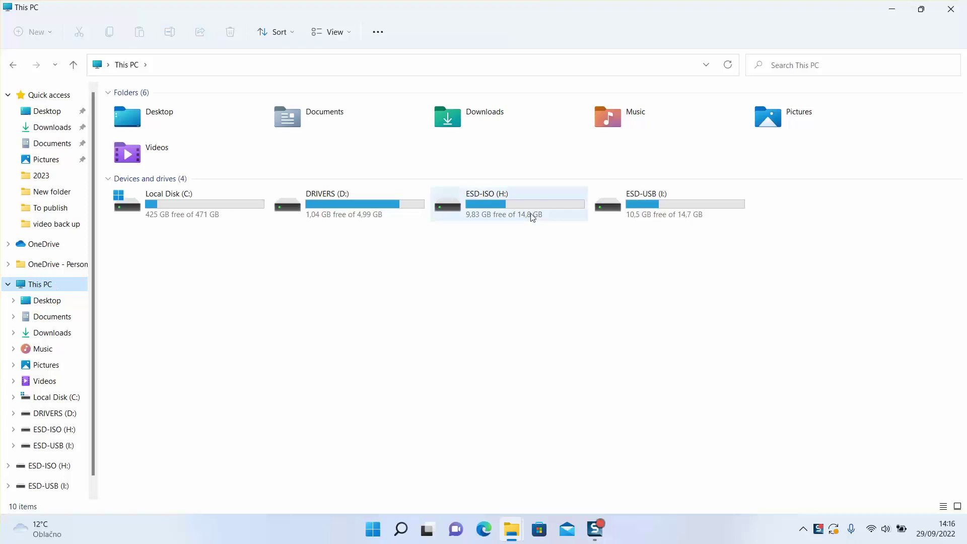
double_click(629, 212)
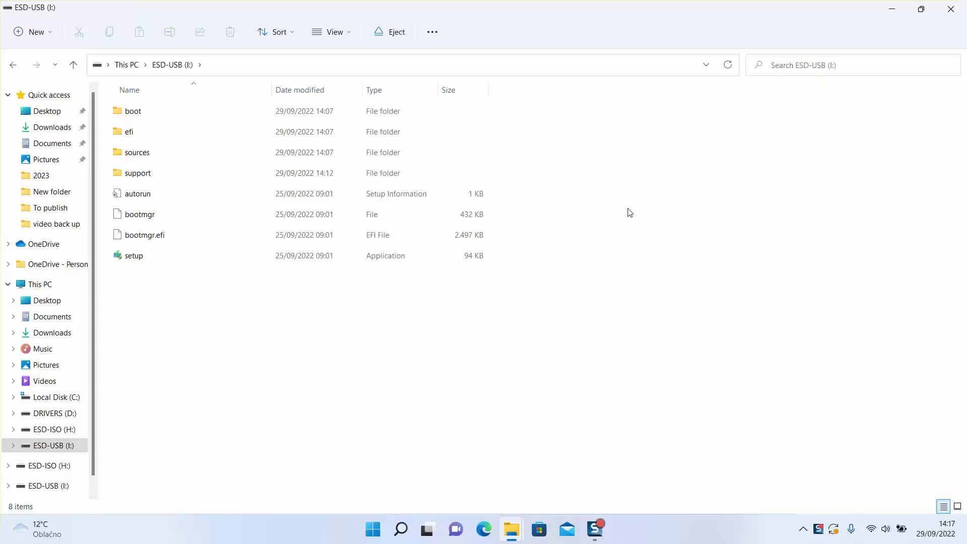
Run setup from the drive, opt in to improving installation, and choose Not right now for updates
left_click(199, 258)
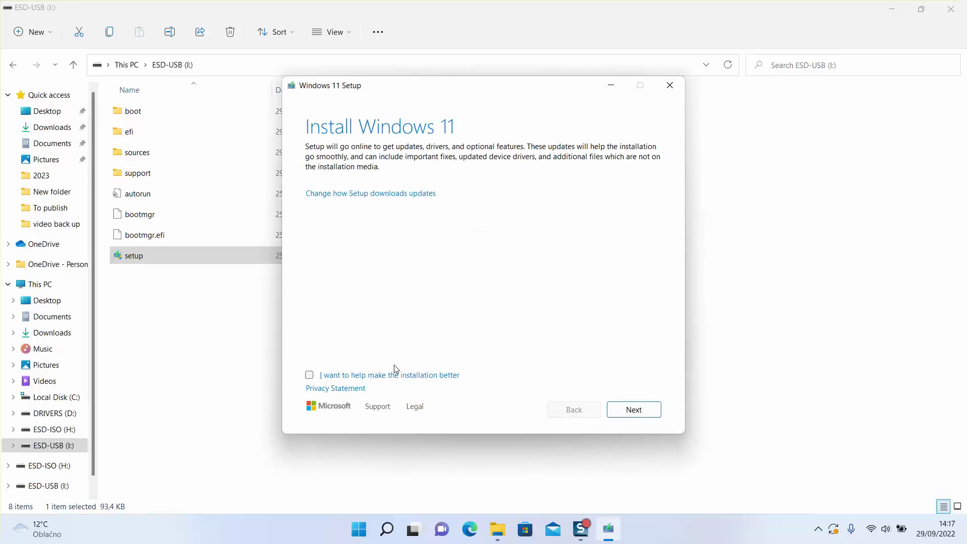
left_click(310, 376)
left_click(371, 195)
left_click(324, 227)
left_click(642, 416)
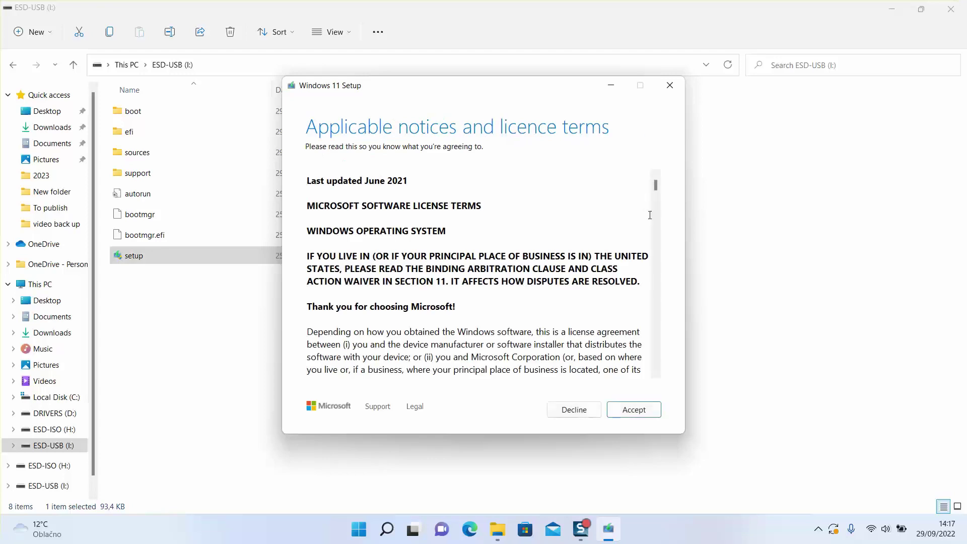
Decline the licence terms and quit Windows 11 Setup, confirming with Yes
scroll(656, 232, "down", 15)
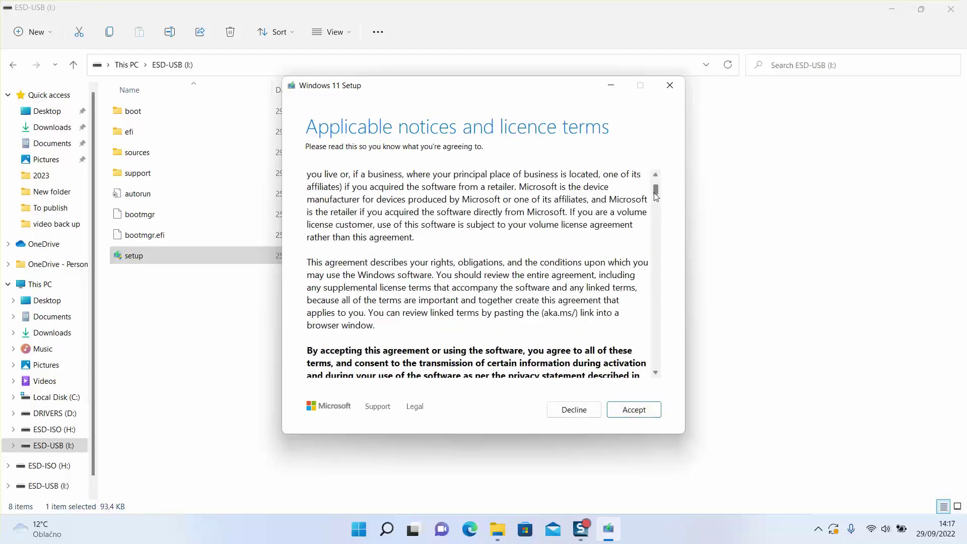
scroll(656, 268, "down", 15)
scroll(656, 327, "up", 20)
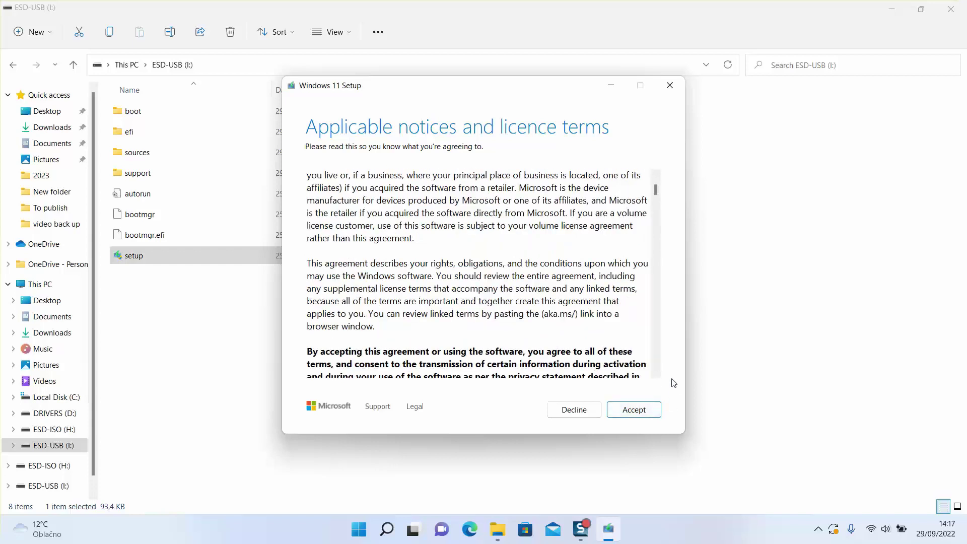
left_click(575, 410)
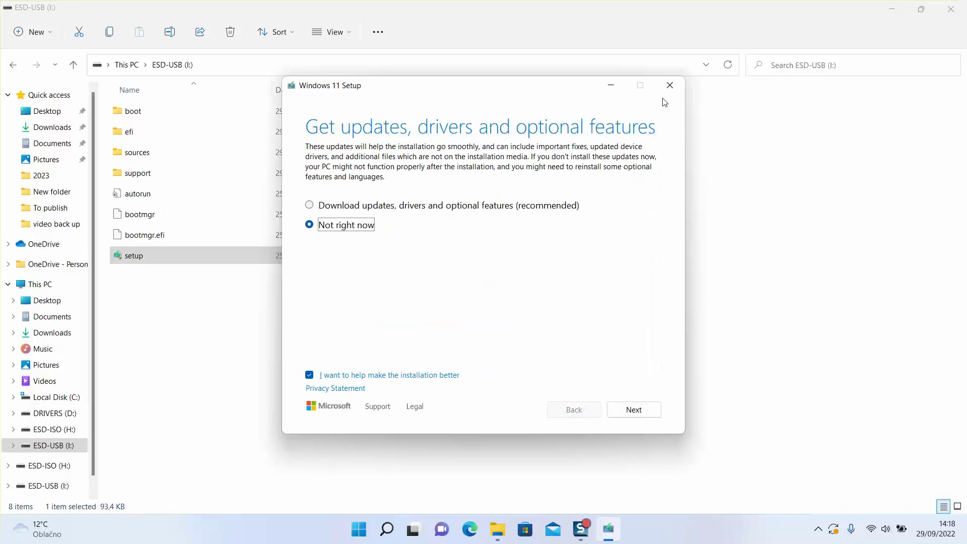
left_click(668, 87)
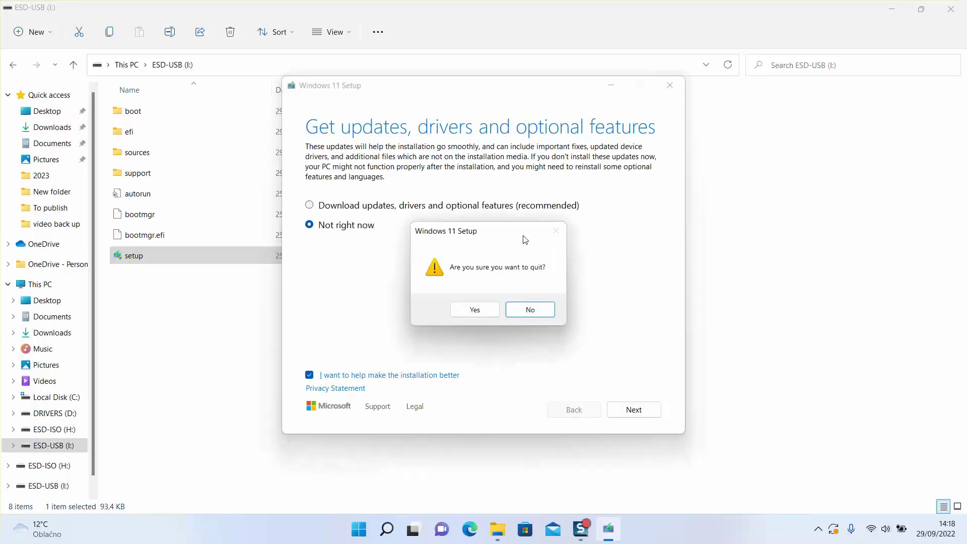
left_click(476, 309)
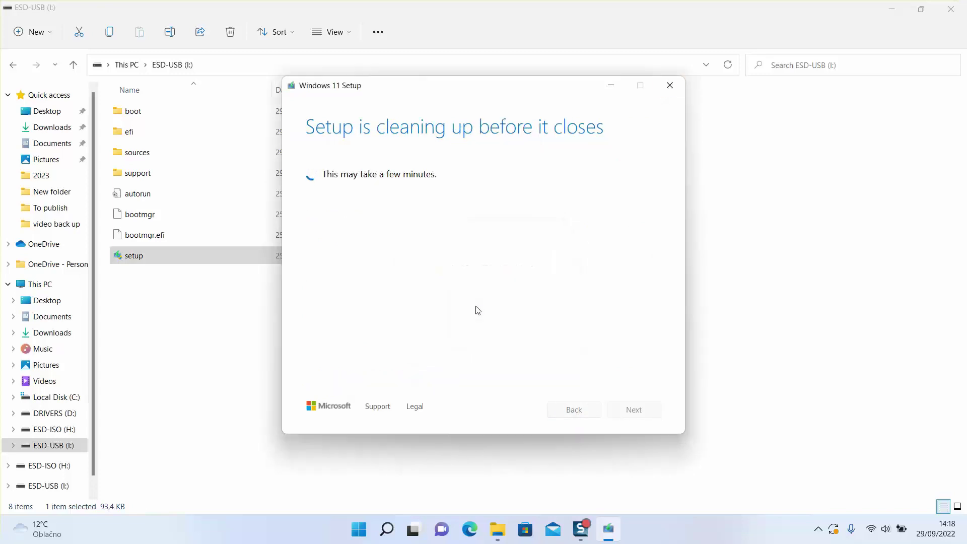